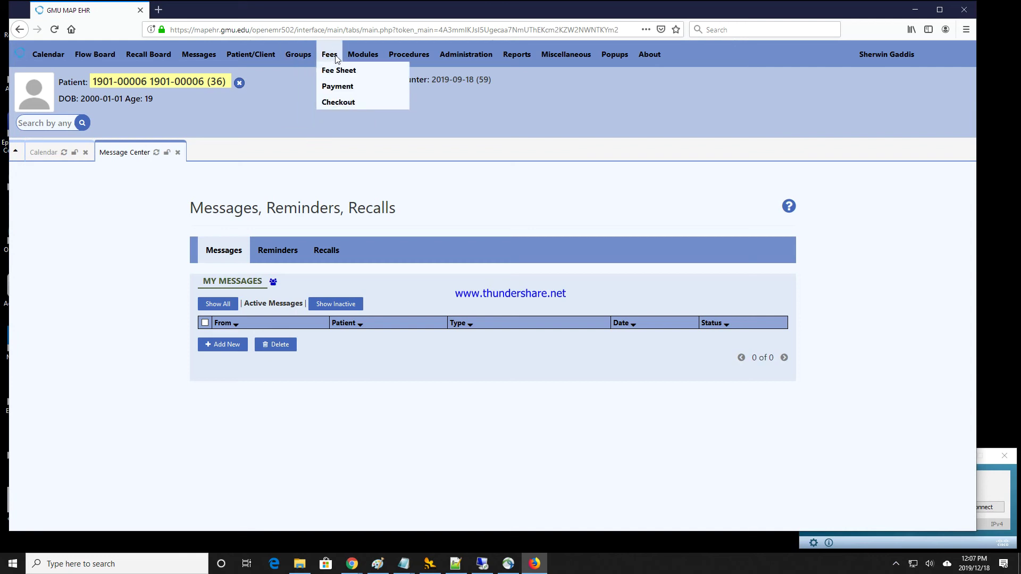
View the Batch Results page and open the Electronic Reports page of procedure orders and reports
mouse_move(389, 57)
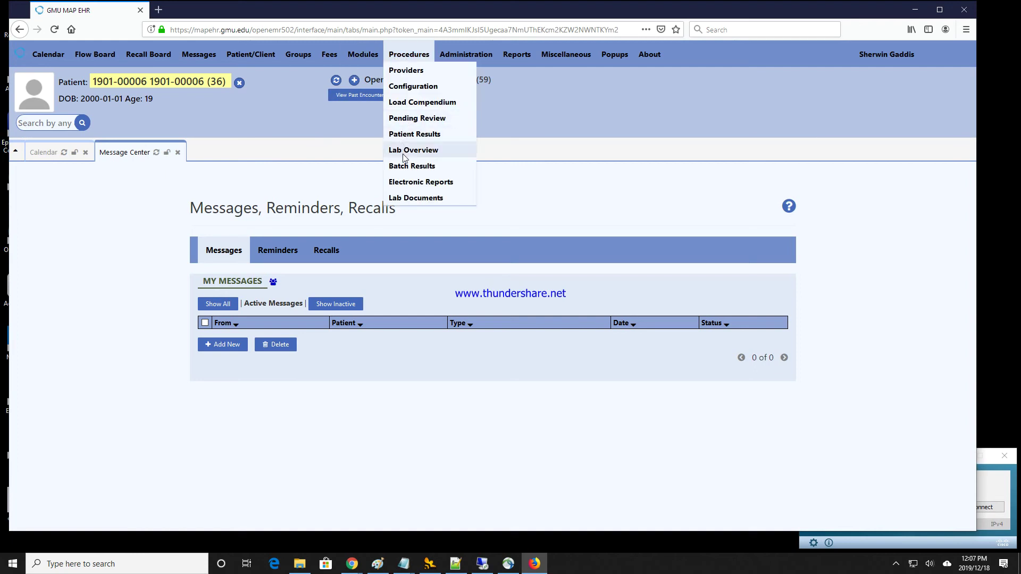
left_click(407, 167)
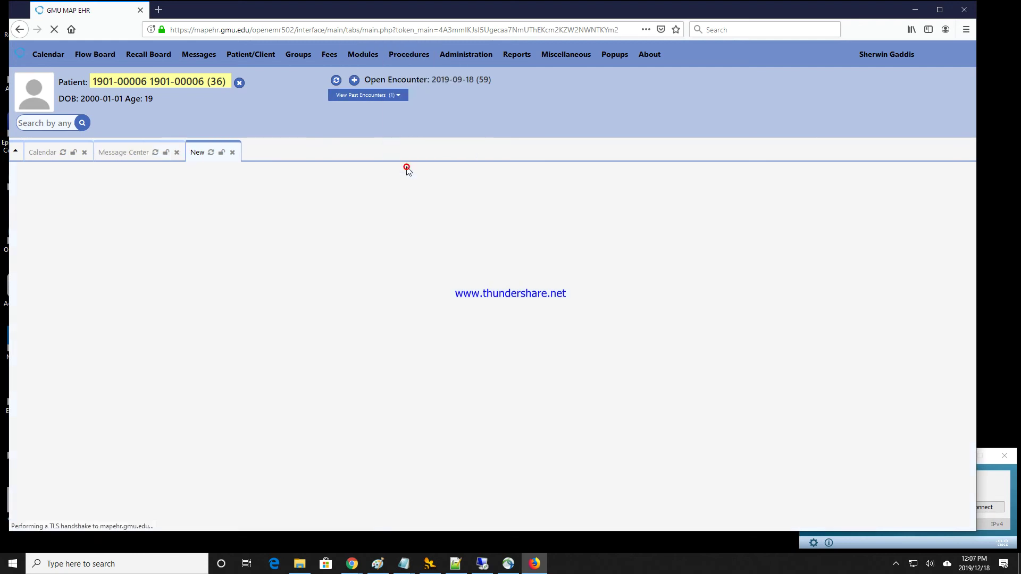
mouse_move(409, 55)
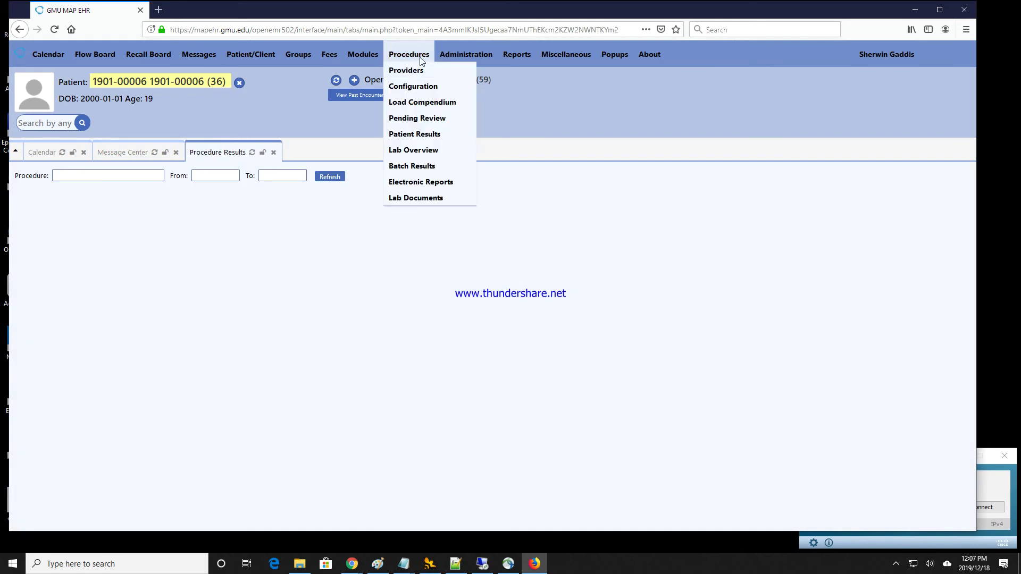
left_click(418, 183)
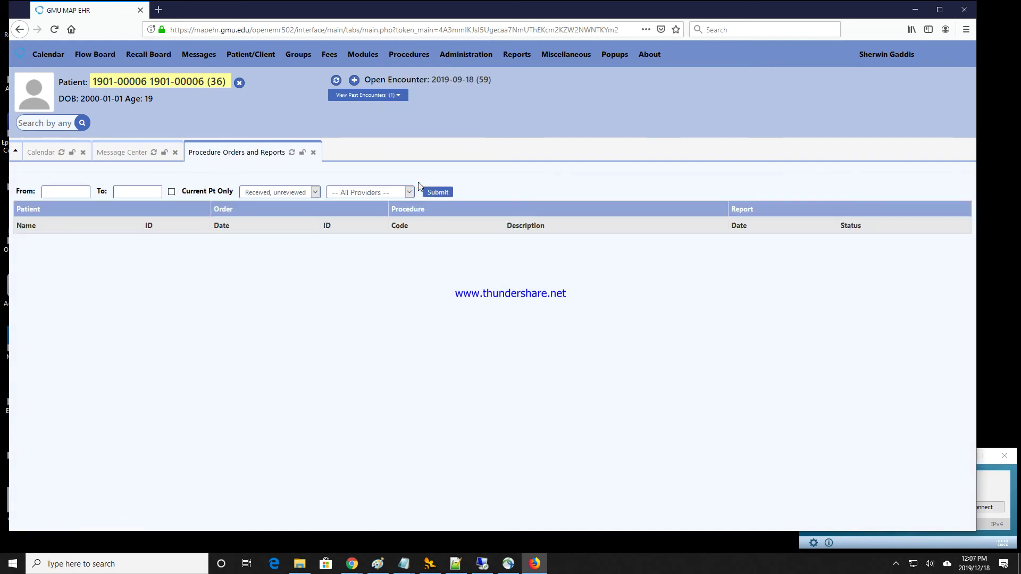
Set the procedure report date range from 2019-11-01 to 2019-12-18
left_click(66, 191)
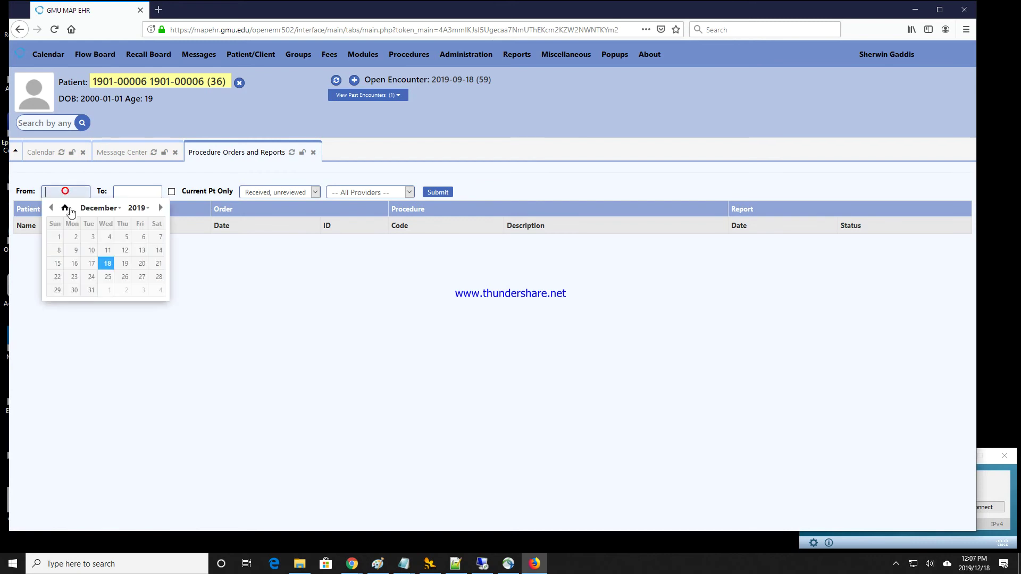
left_click(51, 208)
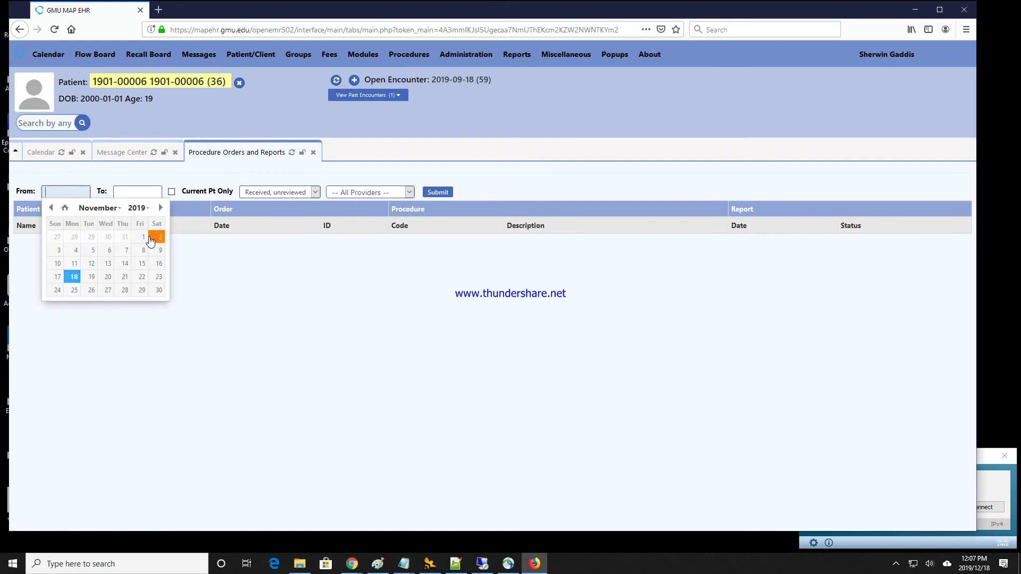
left_click(142, 237)
left_click(143, 193)
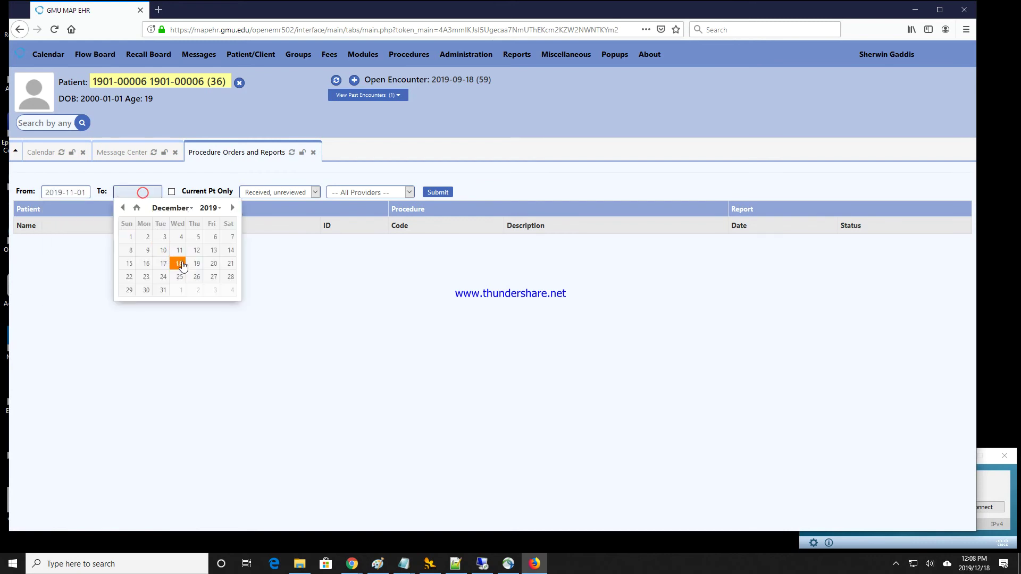
left_click(179, 263)
Set the report status filter to All, keep all providers, and submit the search
left_click(314, 193)
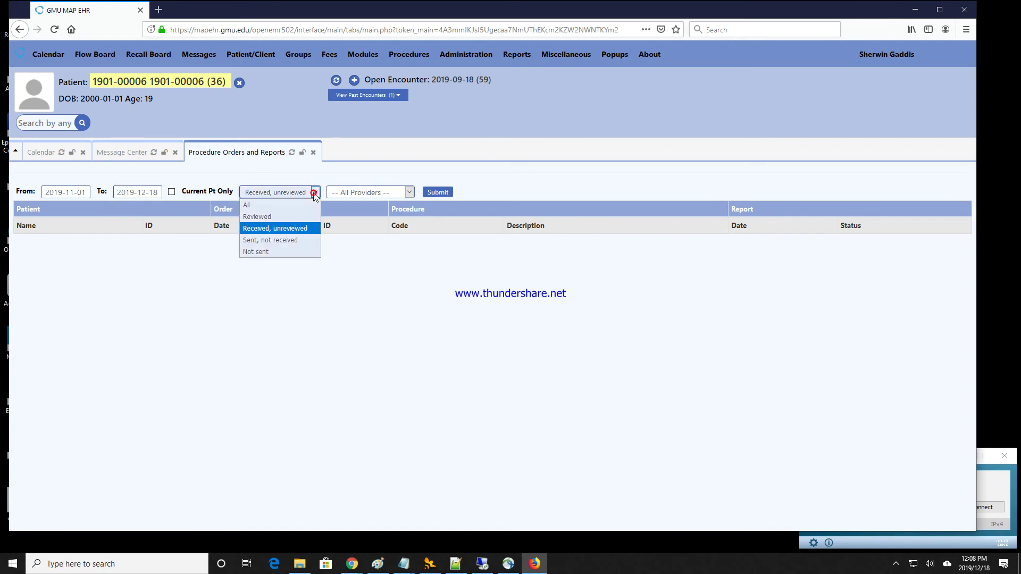
left_click(308, 203)
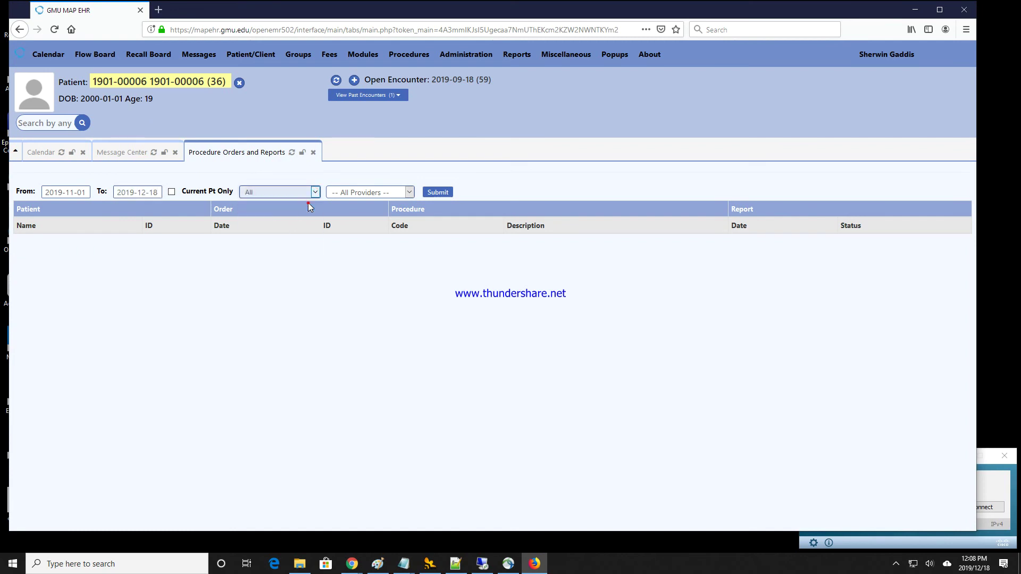
left_click(409, 192)
left_click(410, 193)
left_click(439, 194)
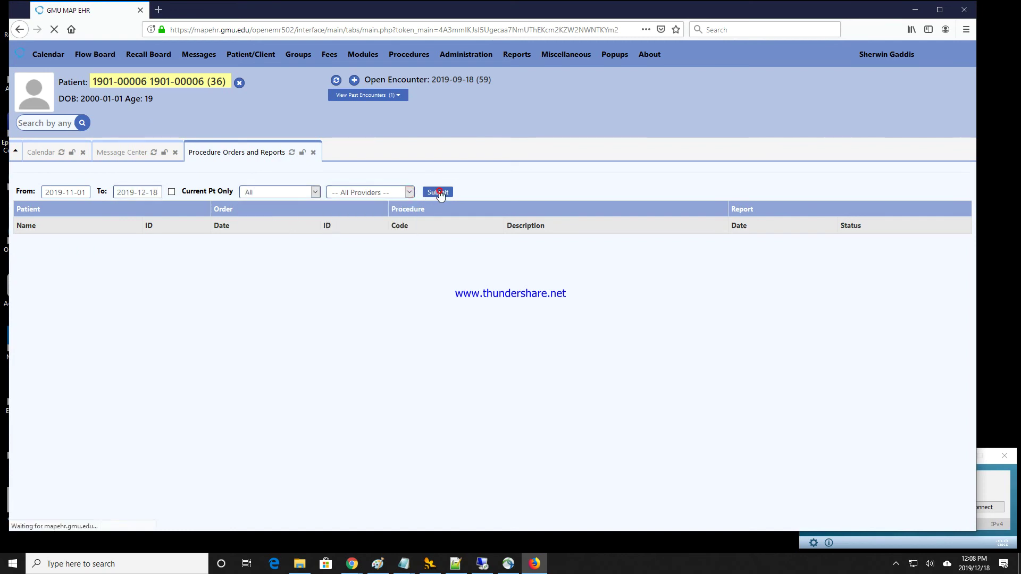
Examine the order list for each patient's order dates, procedures, report dates and review statuses
scroll(616, 287, "down", 5)
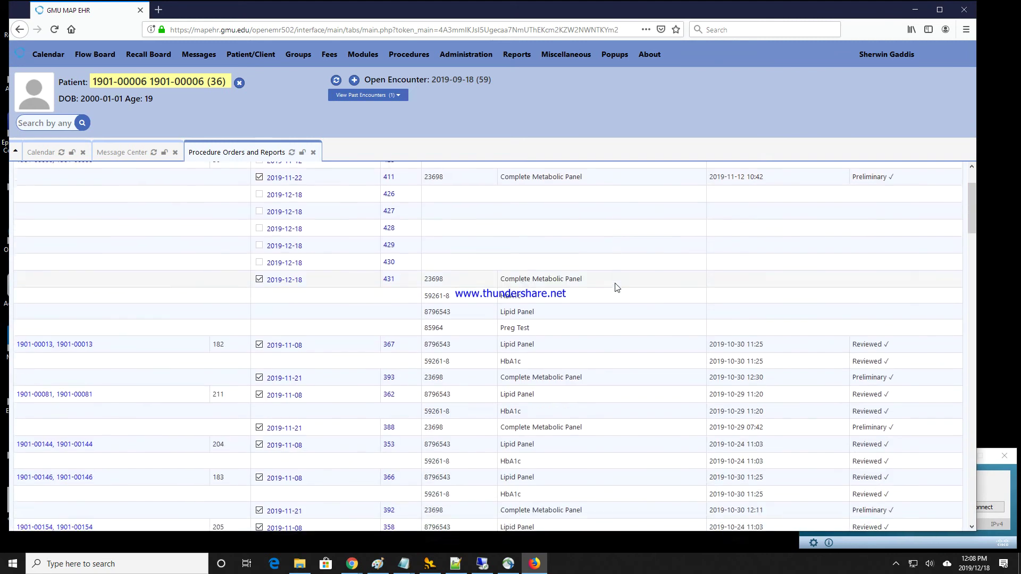
scroll(616, 287, "up", 1)
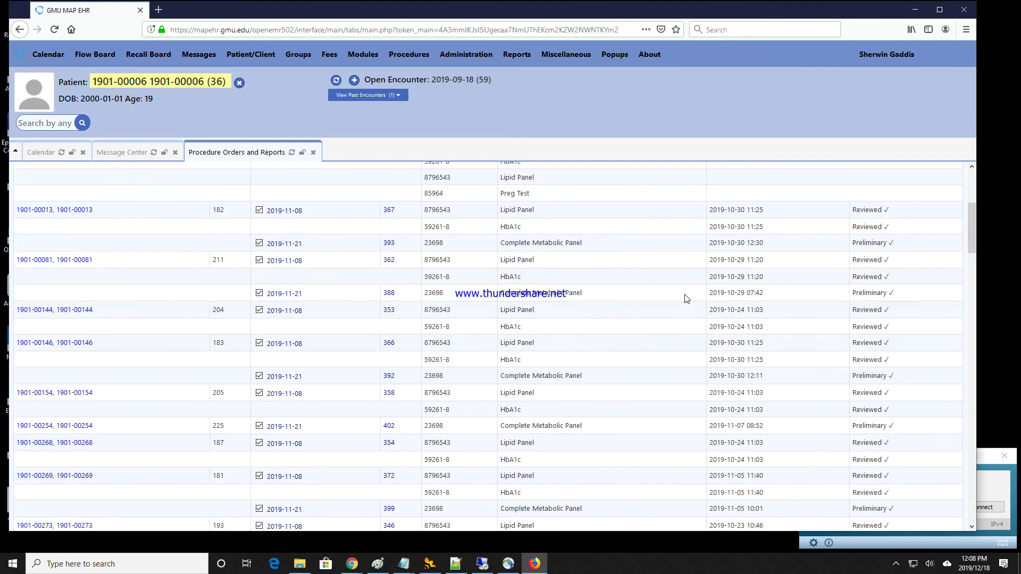
scroll(773, 315, "down", 4)
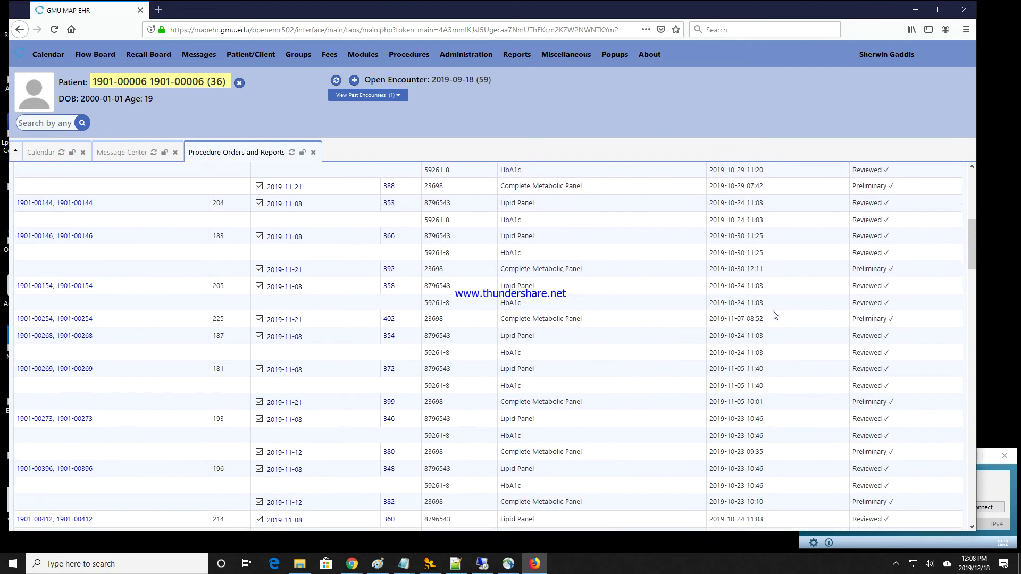
scroll(851, 388, "up", 3)
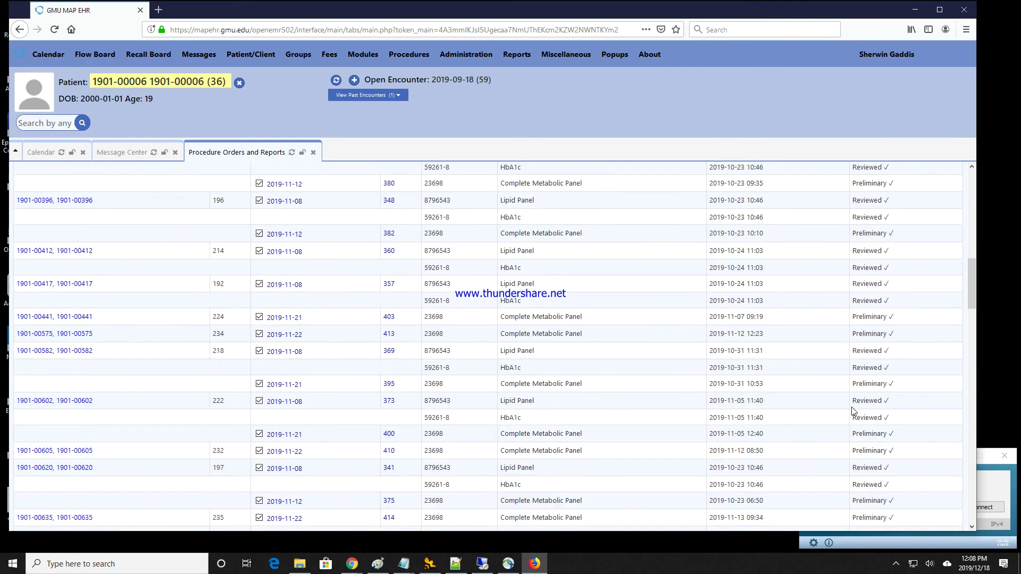
scroll(851, 410, "down", 2)
scroll(853, 398, "up", 7)
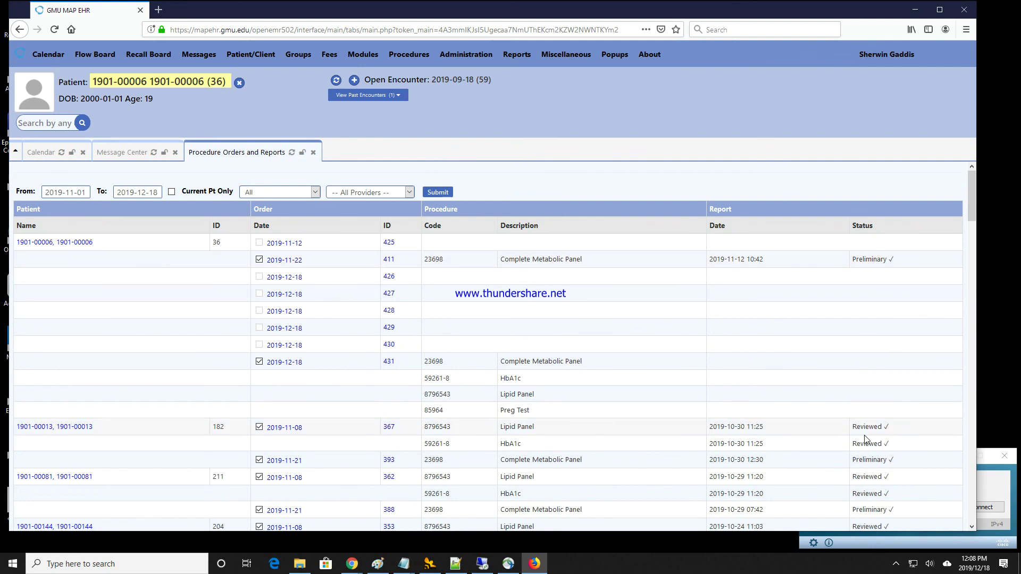
scroll(865, 435, "down", 1)
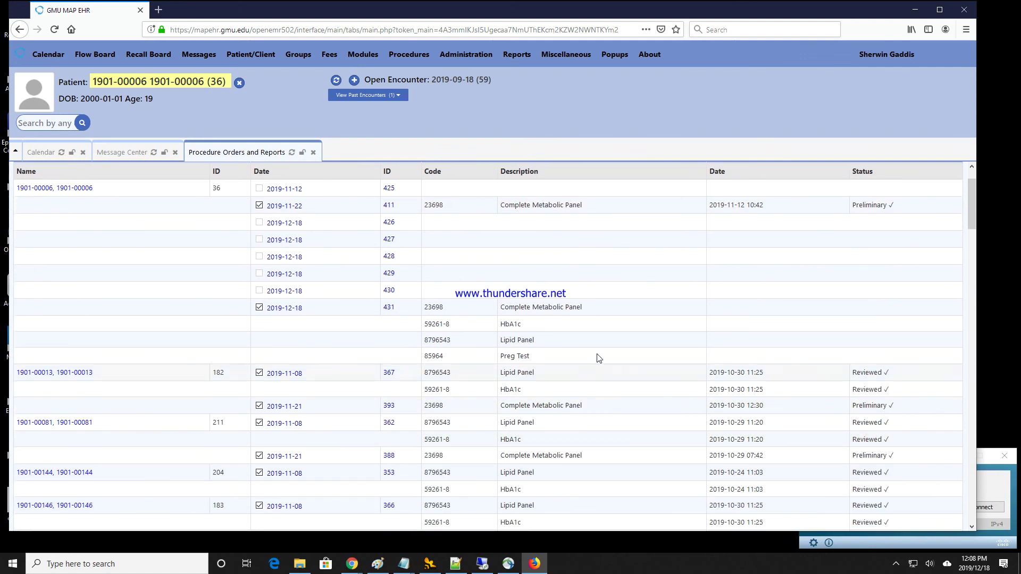
scroll(551, 336, "down", 1)
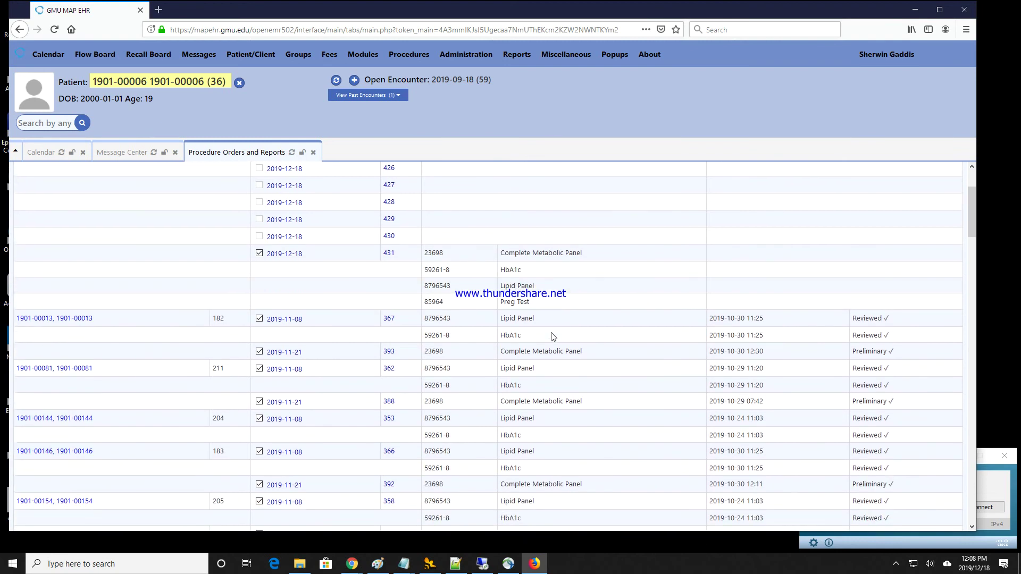
scroll(551, 336, "up", 2)
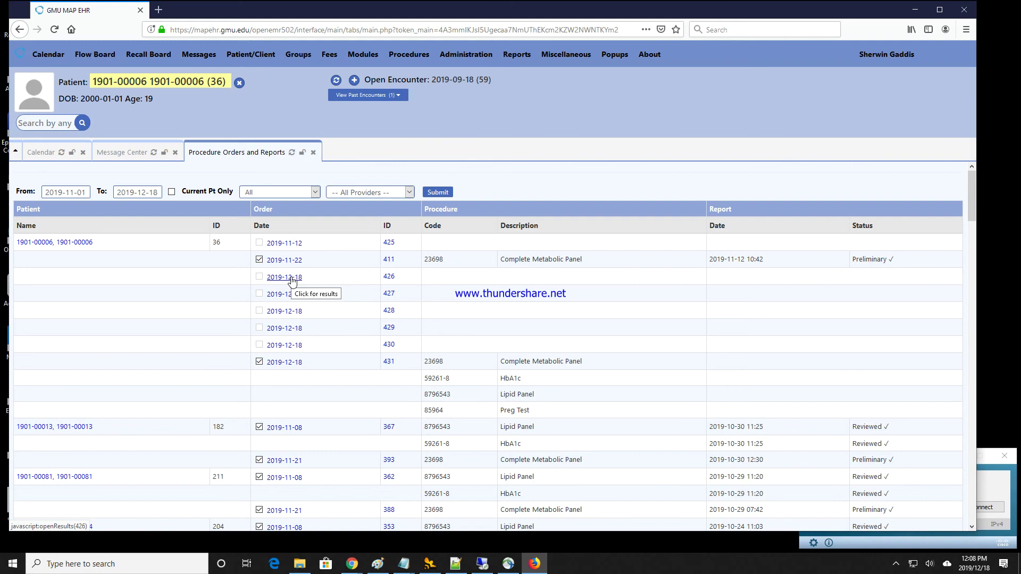
View the order results of the first patient's earliest listed 2019-12-18 order and close the results window
left_click(291, 278)
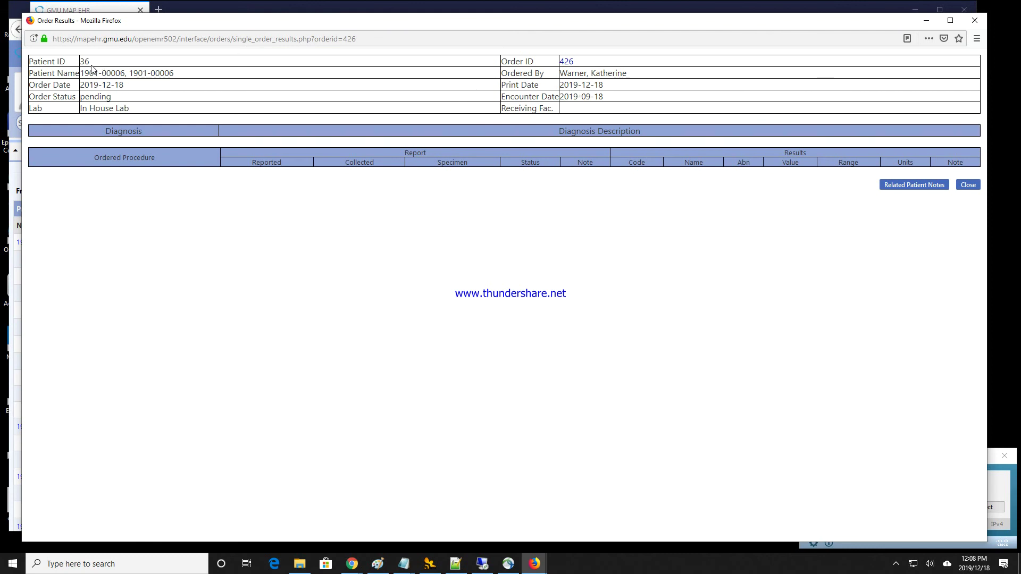
left_click(974, 20)
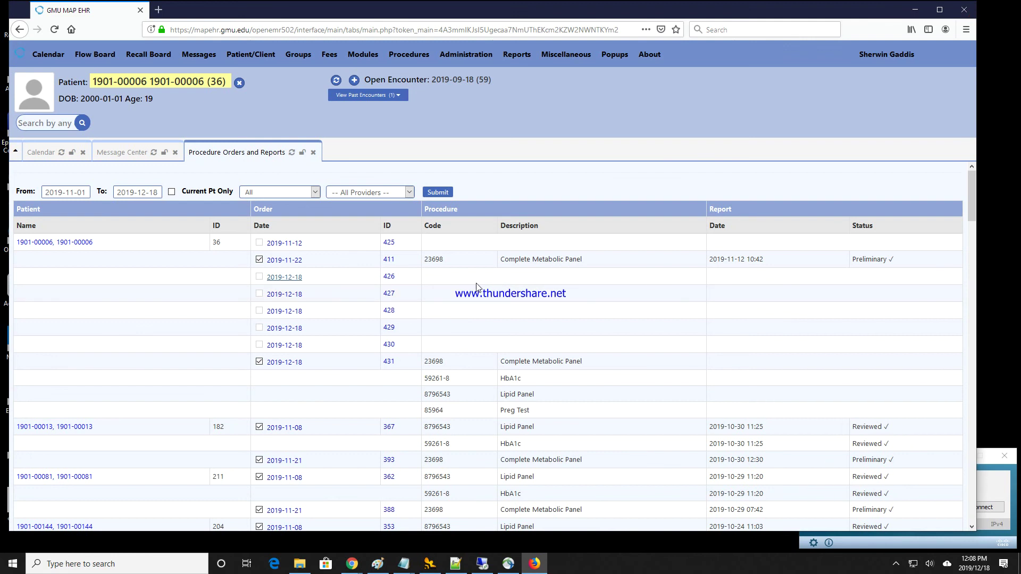
left_click(297, 283)
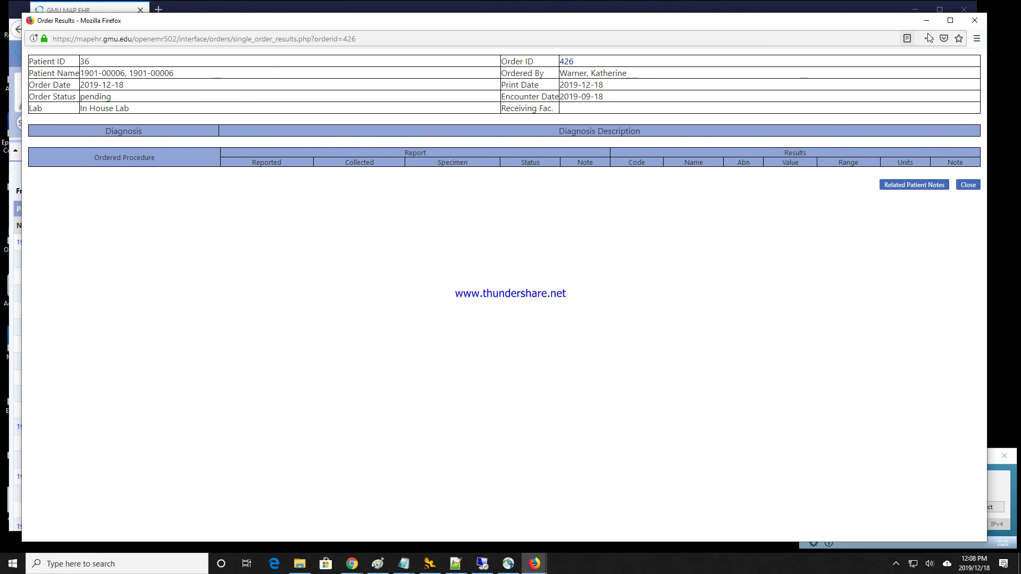
left_click(968, 184)
Search the Patient Finder by the patient's external ID and open the matching medical record
mouse_move(242, 62)
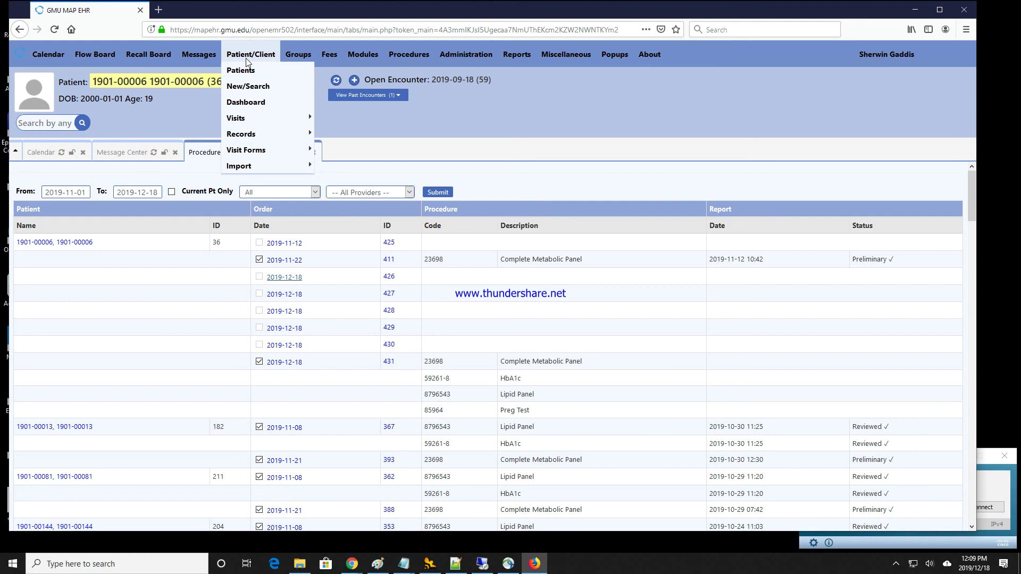
left_click(254, 71)
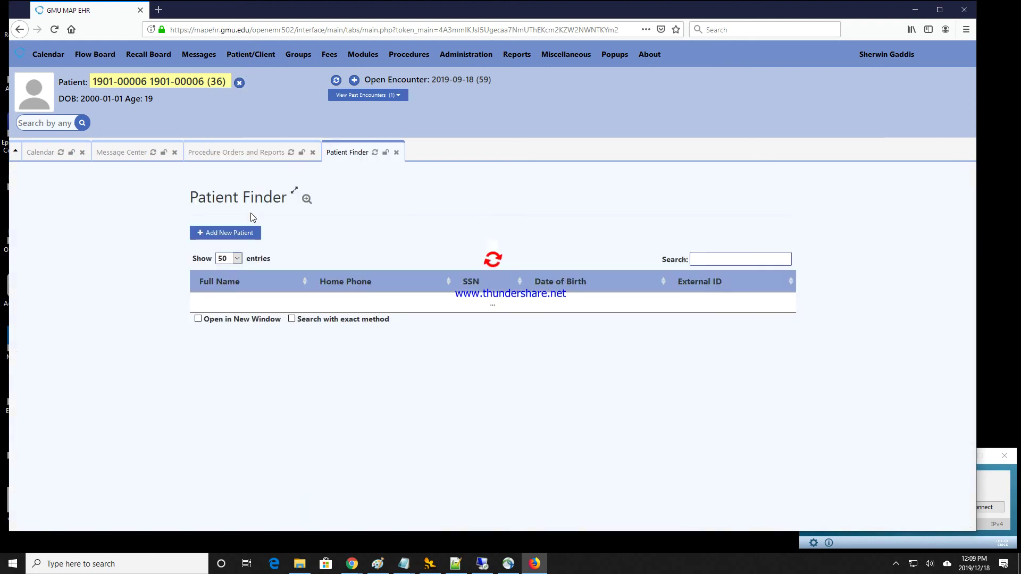
left_click(702, 260)
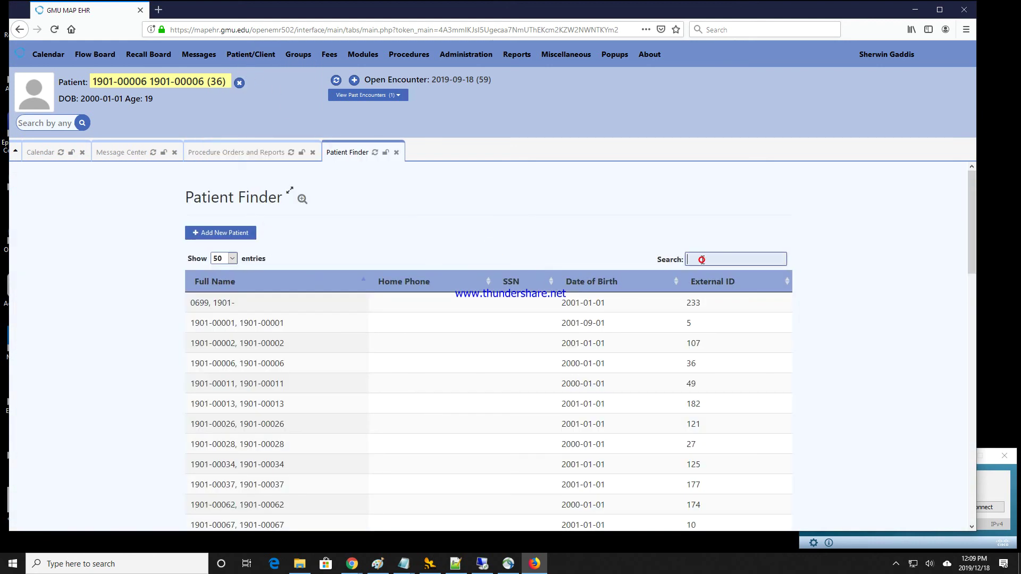
type("36")
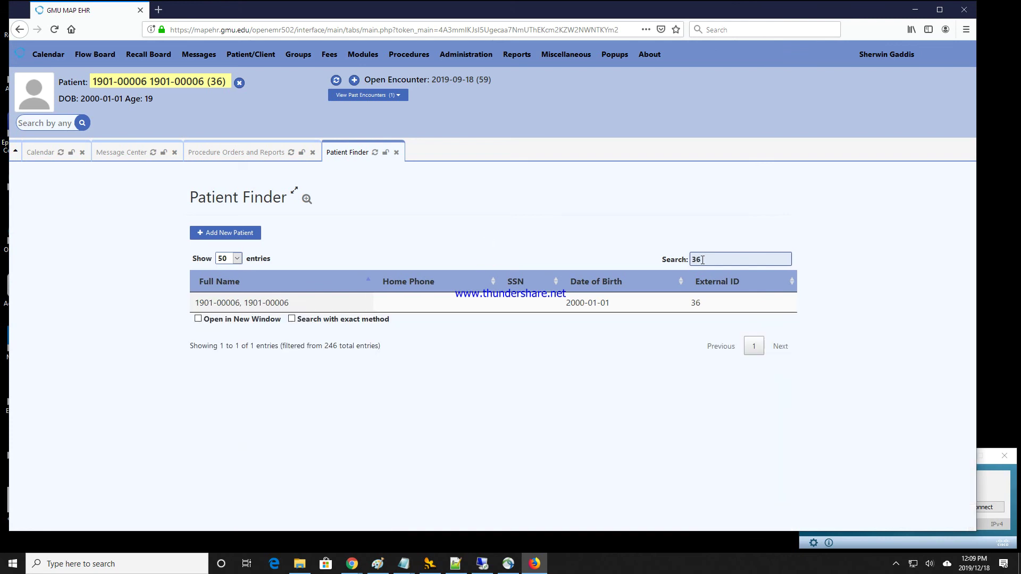
left_click(284, 304)
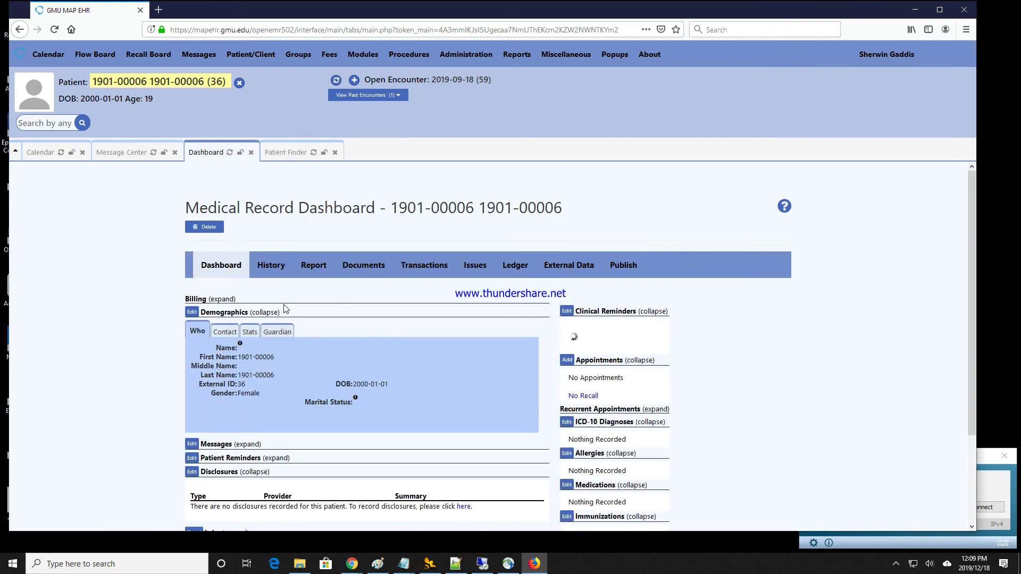
Open the patient's procedure results pending review and look over the ordered panels and their result fields
mouse_move(400, 55)
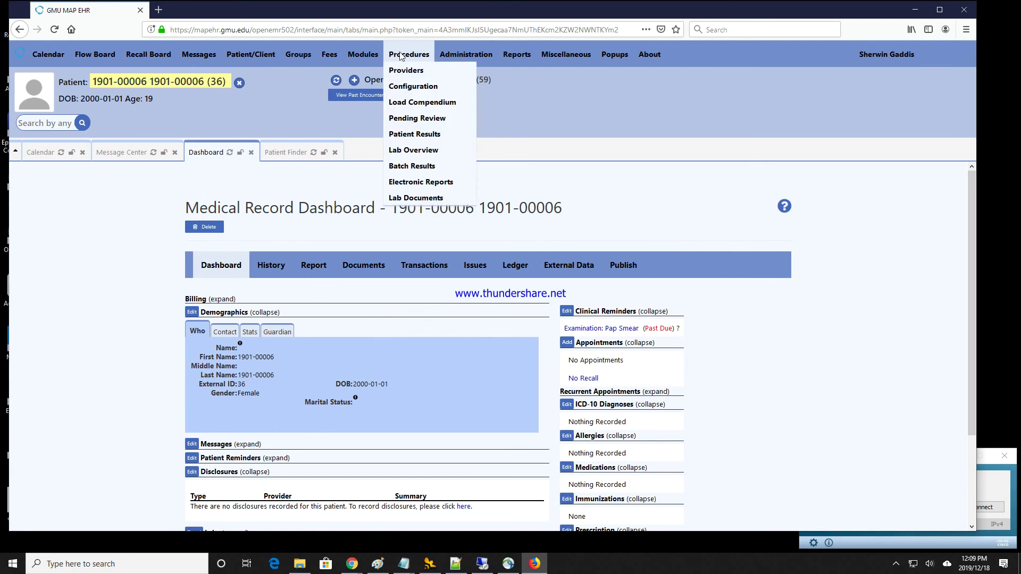
left_click(413, 119)
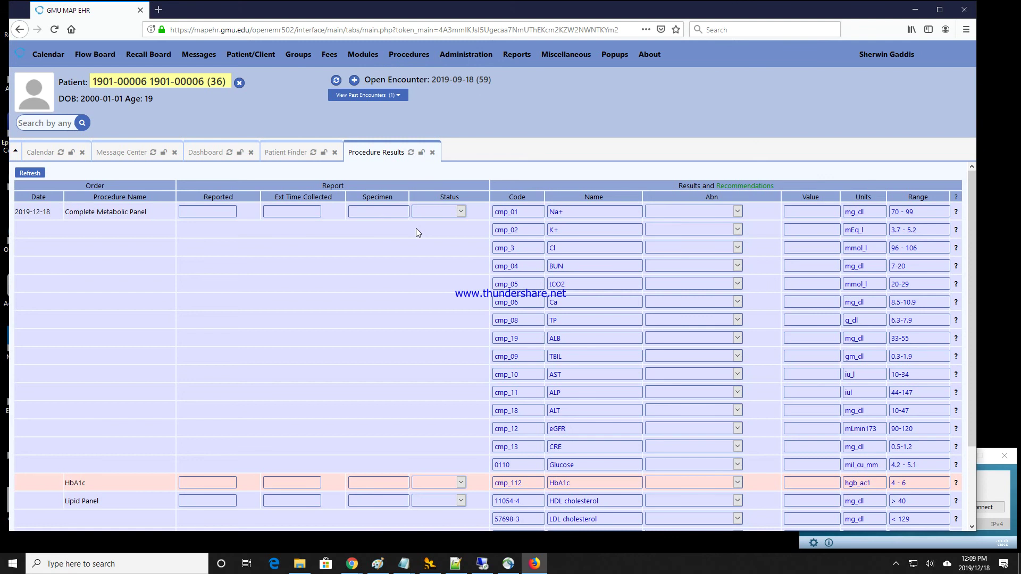
scroll(353, 294, "down", 3)
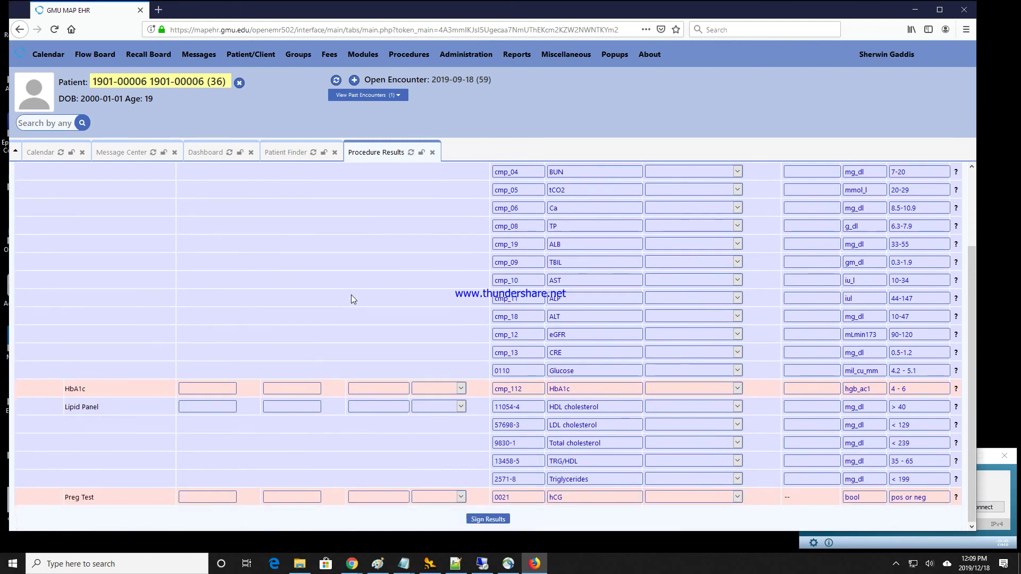
scroll(351, 295, "up", 3)
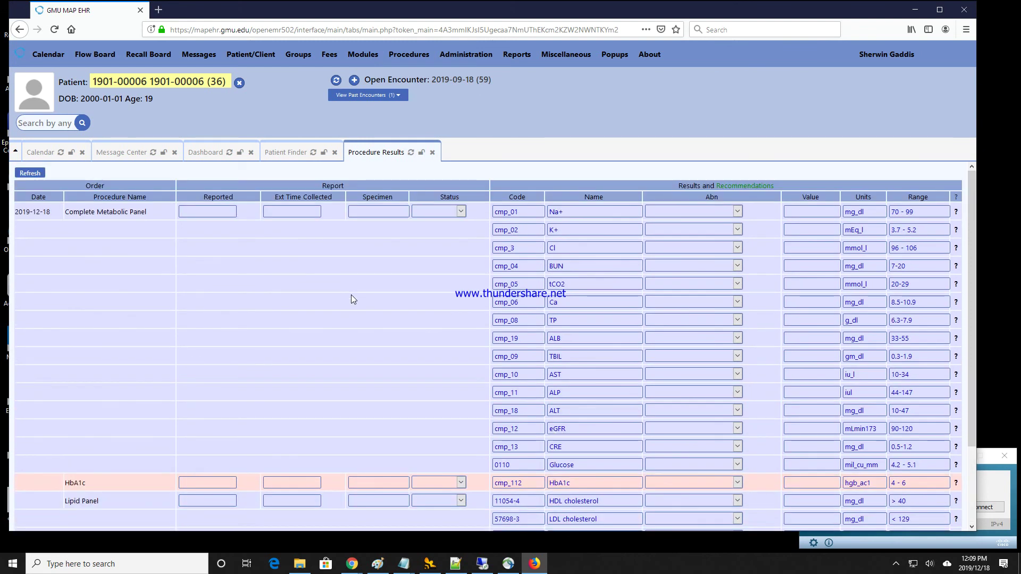
scroll(351, 294, "down", 3)
scroll(350, 300, "up", 3)
Inspect the HbA1c row's reported, collected, specimen, status, abnormal and value fields, and the option for signing results
left_click(228, 481)
left_click(292, 483)
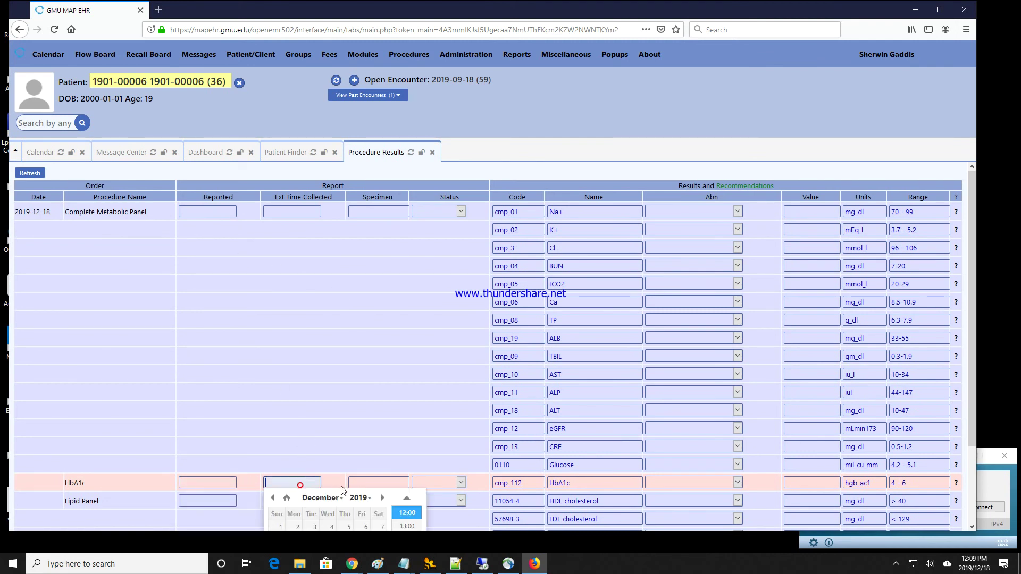
left_click(380, 484)
left_click(445, 485)
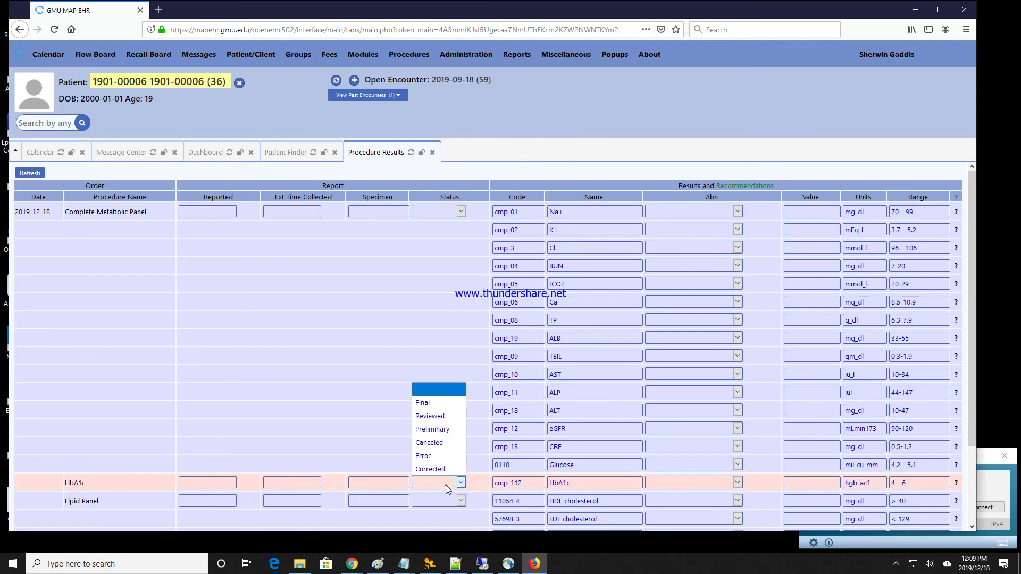
left_click(737, 482)
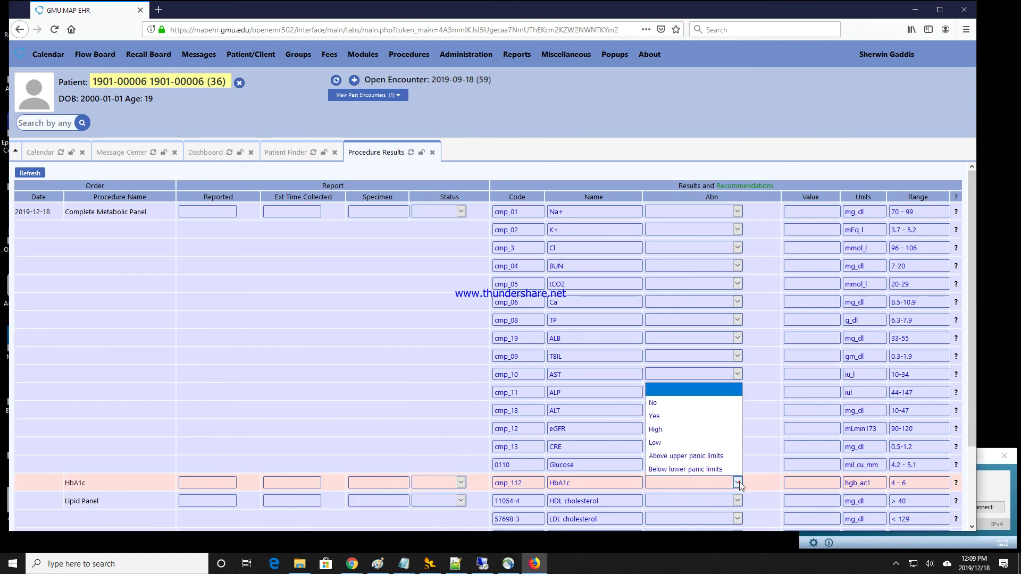
left_click(813, 483)
scroll(615, 395, "down", 3)
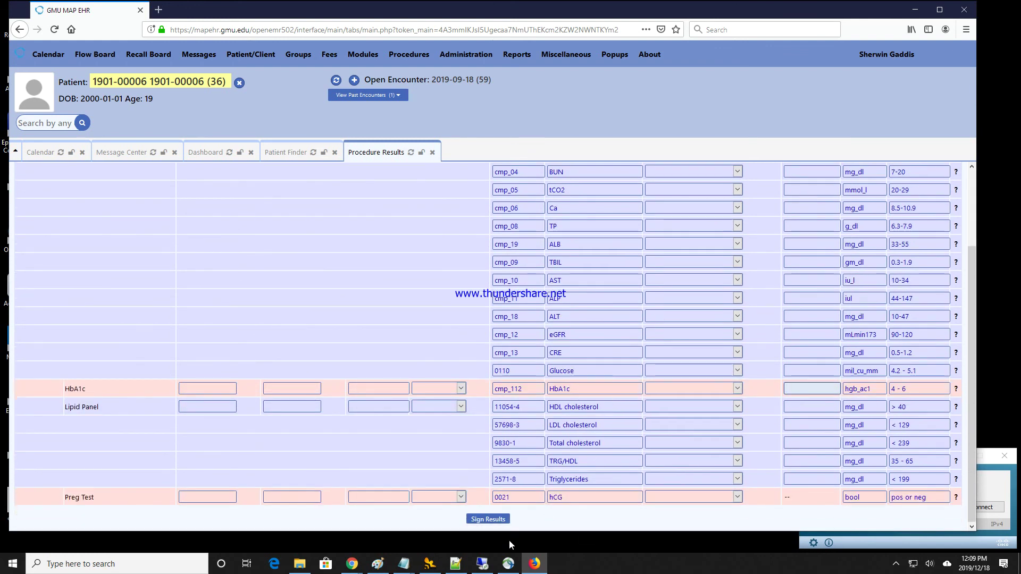
scroll(492, 451, "up", 3)
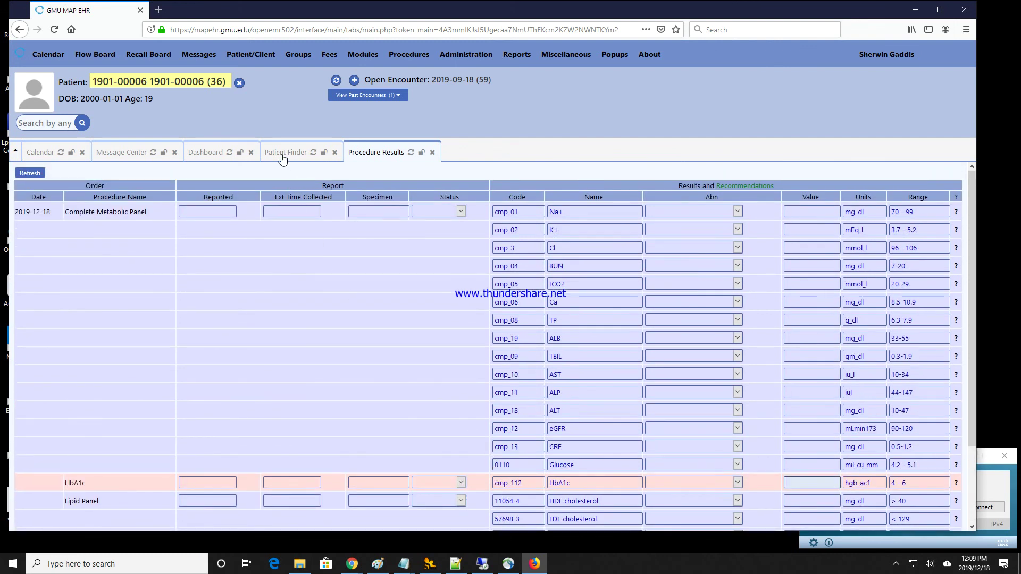
Clear the currently selected patient and close the Patient Finder
left_click(240, 83)
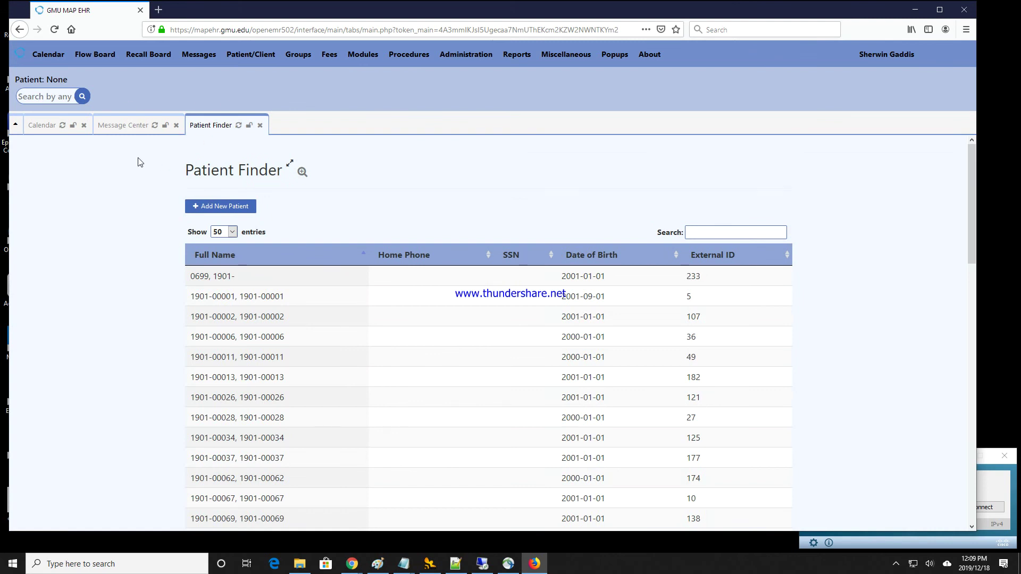
mouse_move(405, 63)
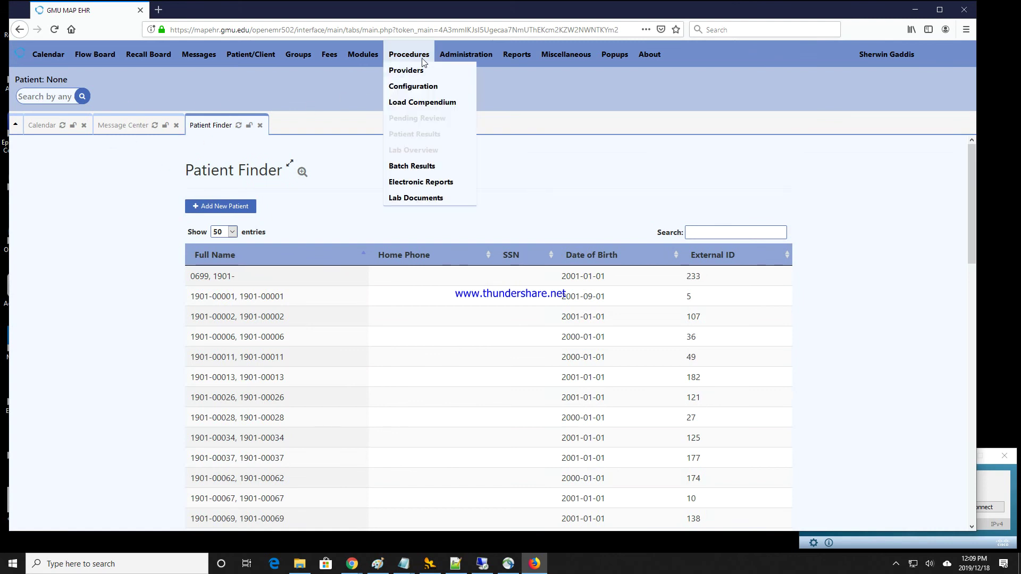
left_click(261, 125)
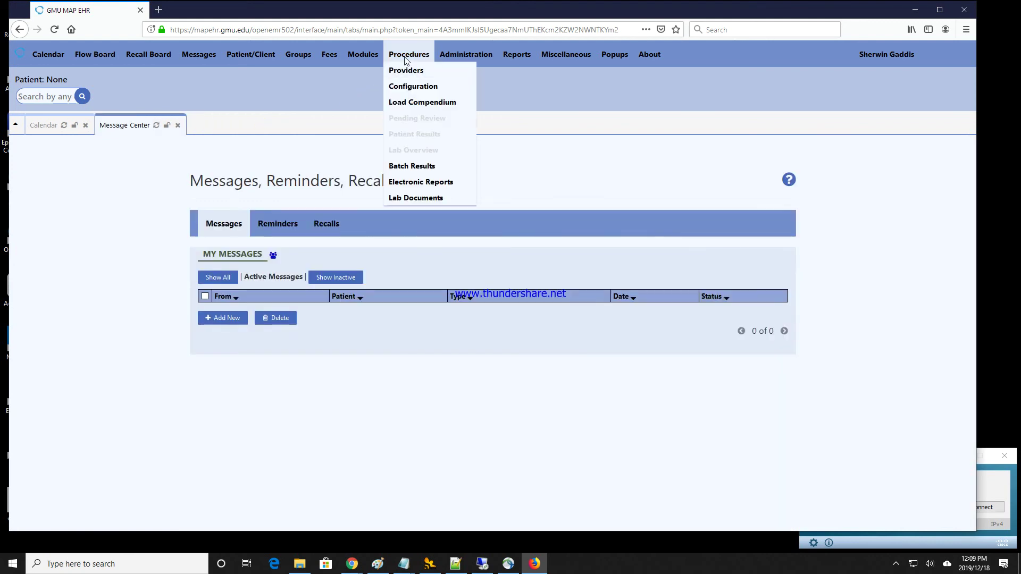
Open the electronic reports page for procedure orders and reports
mouse_move(320, 60)
mouse_move(393, 64)
left_click(409, 182)
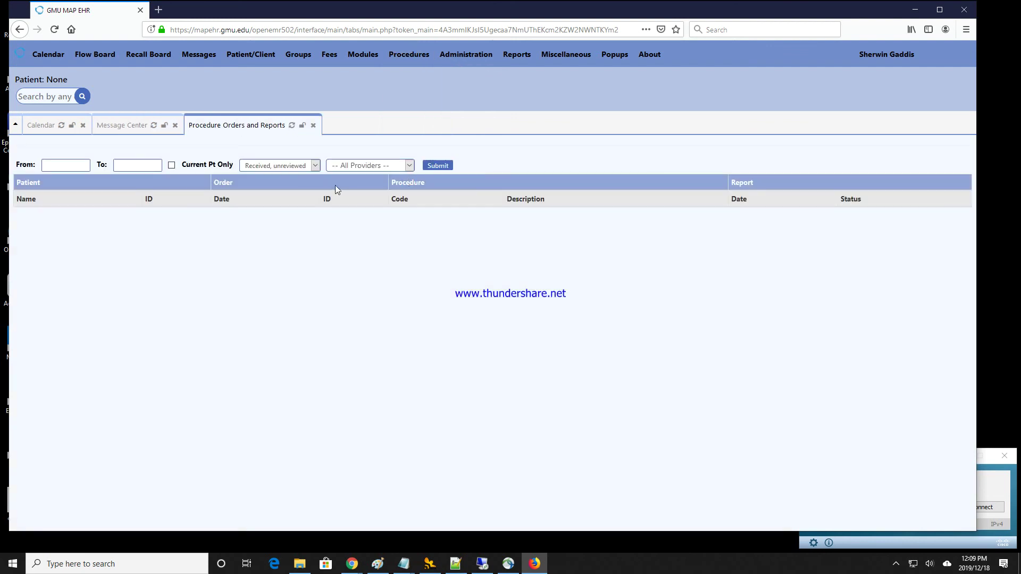
List procedure orders from 2019-12-01 to 2019-12-18 with the status filter set to All, for all providers
left_click(75, 167)
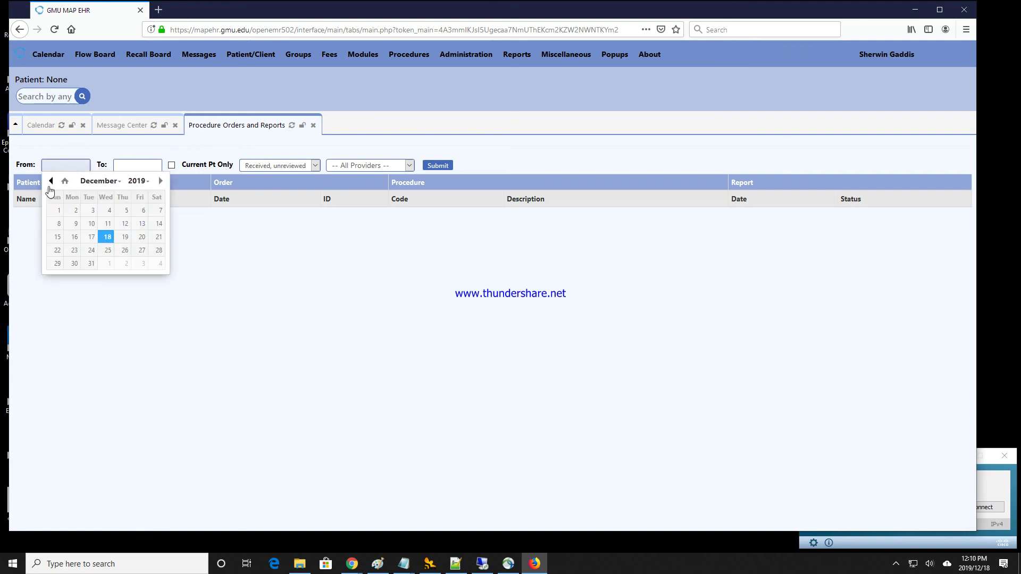
left_click(60, 215)
left_click(137, 166)
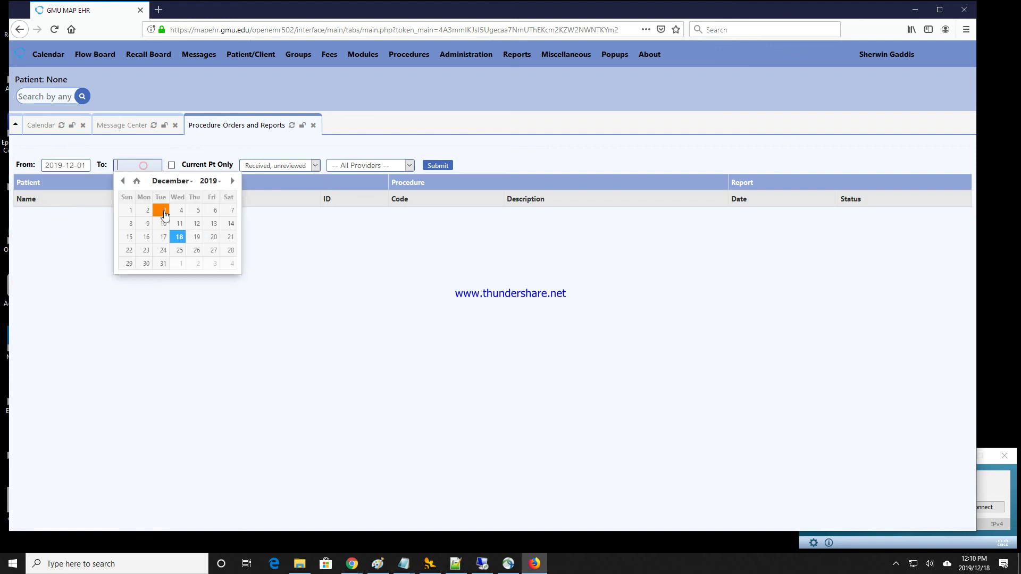
left_click(179, 236)
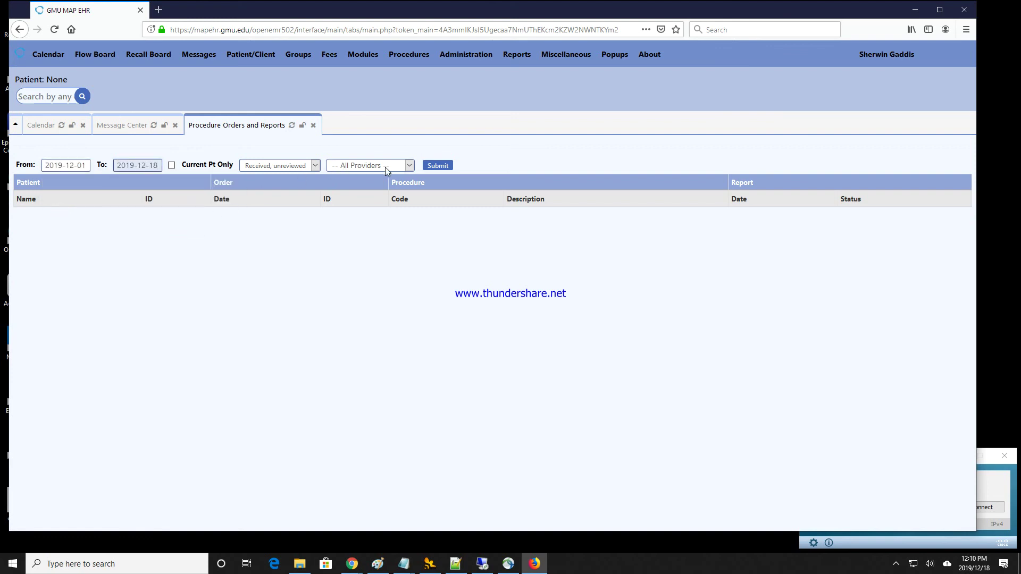
left_click(316, 166)
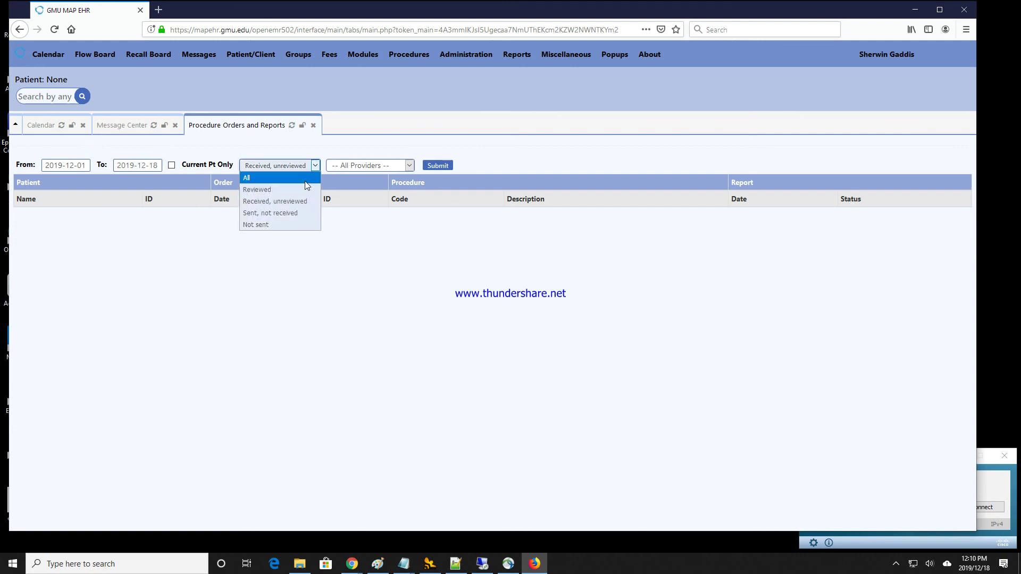
left_click(305, 178)
left_click(447, 169)
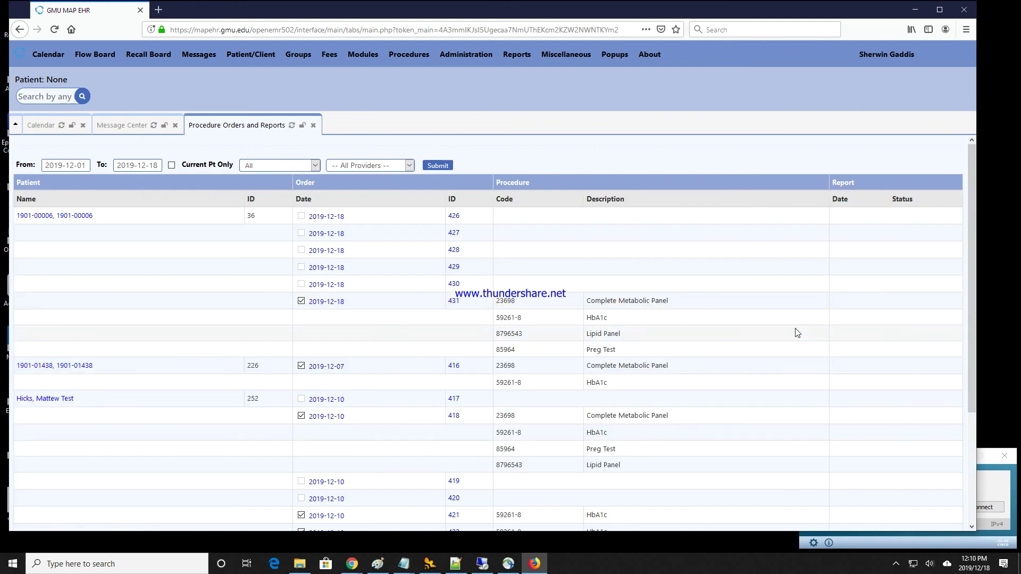
Look through the listed orders, checking each patient's order dates, order IDs, procedure codes and descriptions, and report date and status
scroll(796, 333, "down", 3)
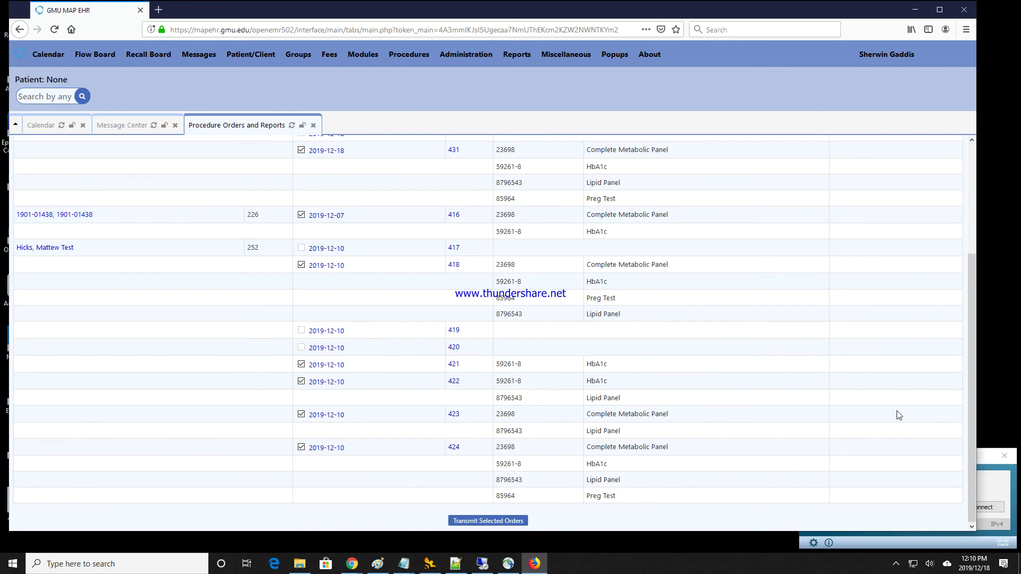
scroll(875, 263, "up", 3)
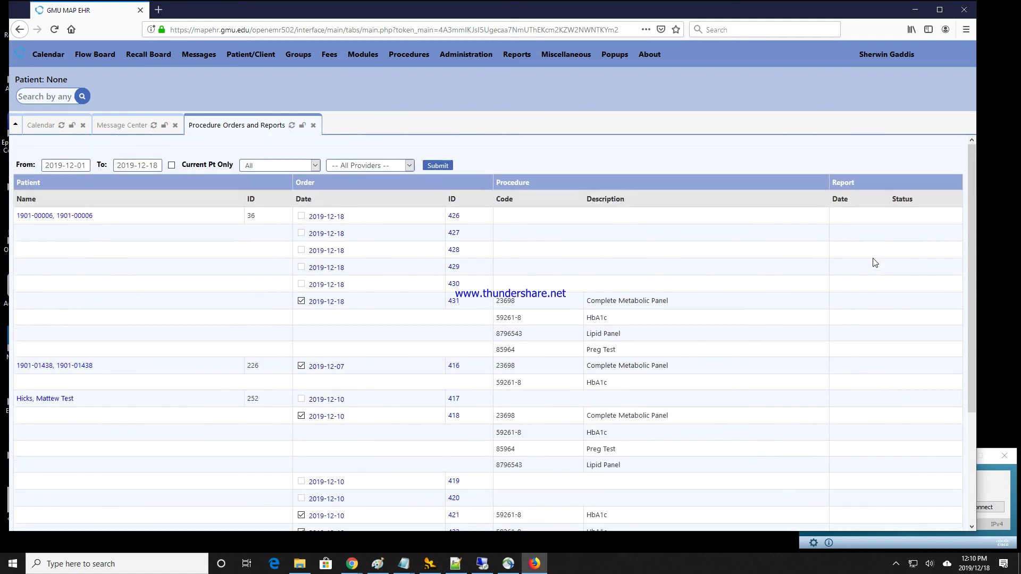
scroll(874, 263, "down", 2)
scroll(874, 263, "up", 2)
scroll(344, 282, "down", 3)
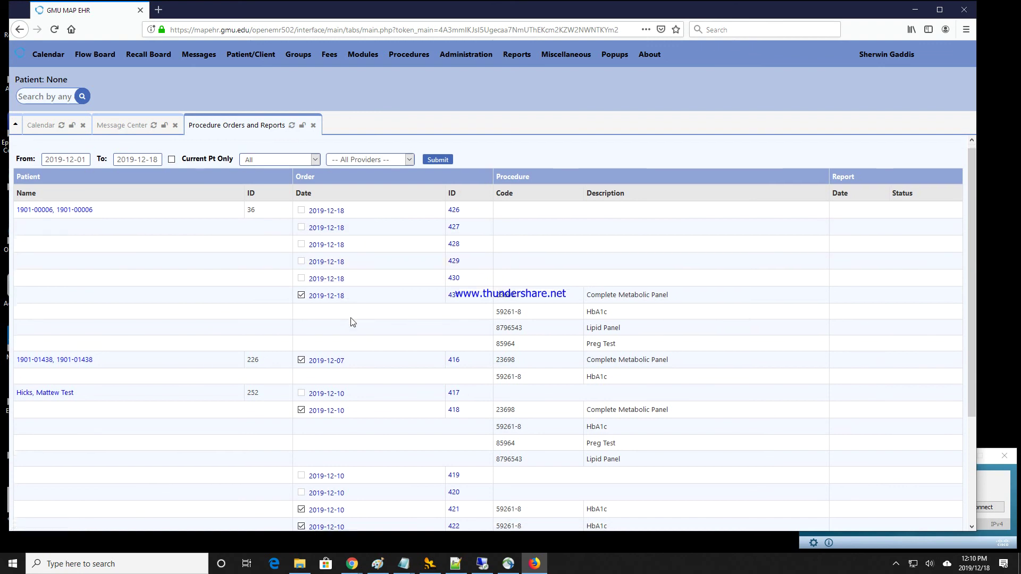
scroll(340, 350, "down", 2)
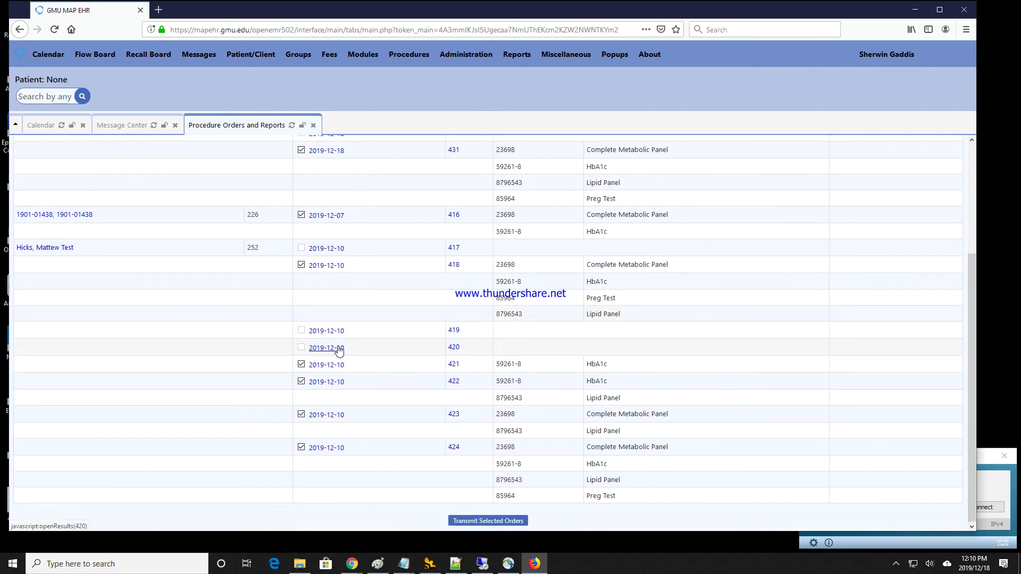
scroll(343, 348, "up", 4)
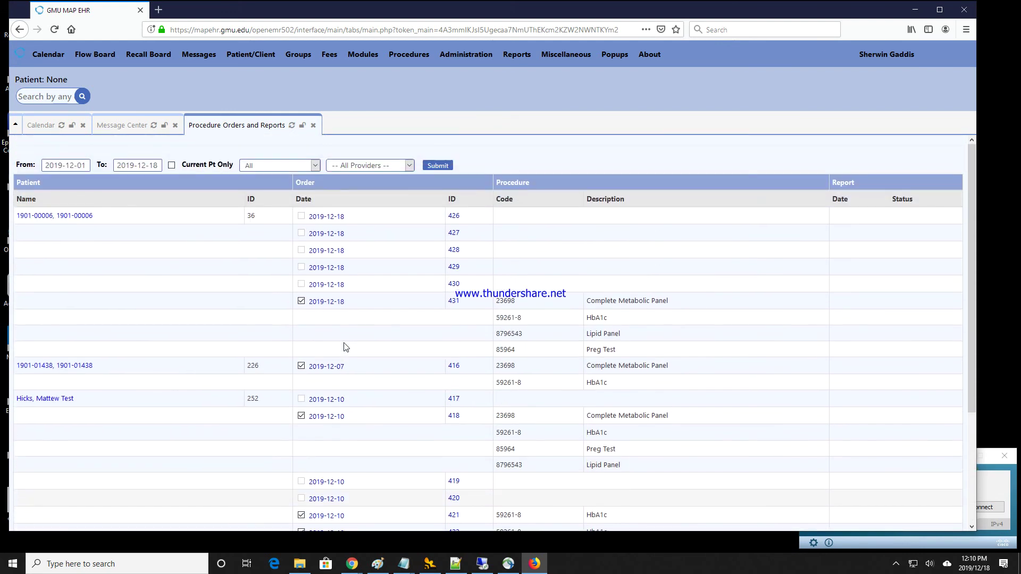
scroll(344, 346, "down", 2)
scroll(344, 347, "up", 2)
left_click(899, 564)
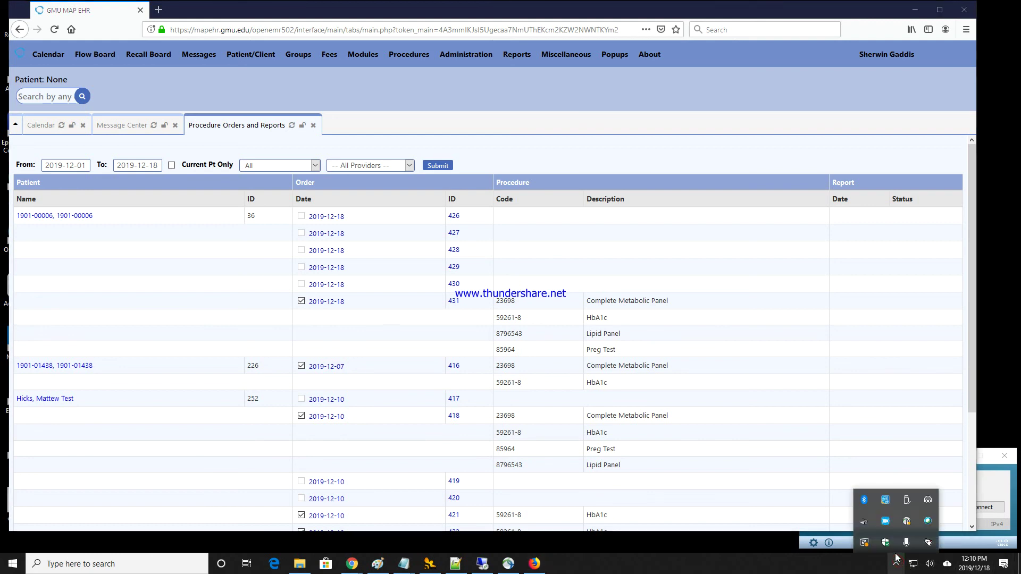
right_click(886, 523)
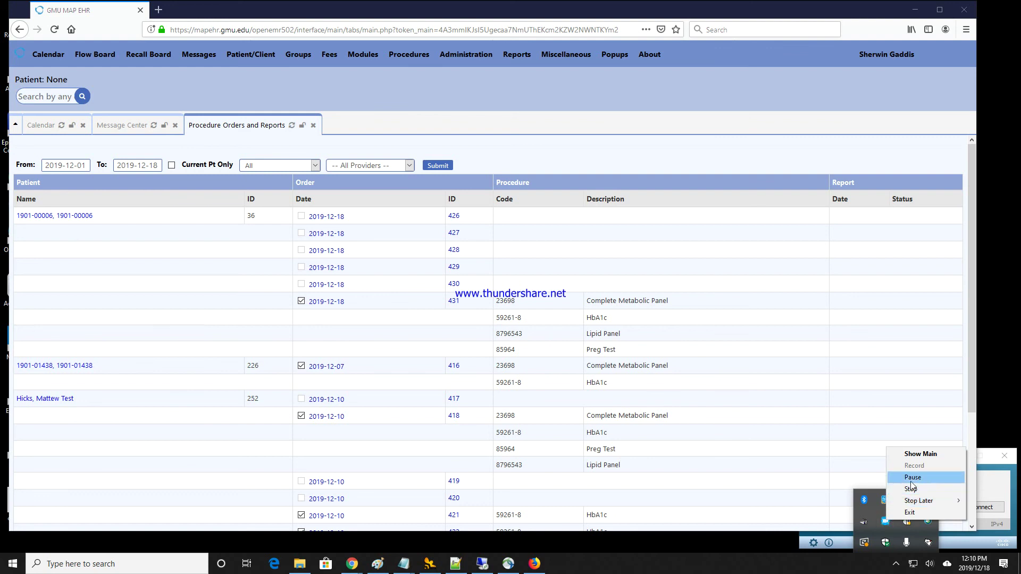